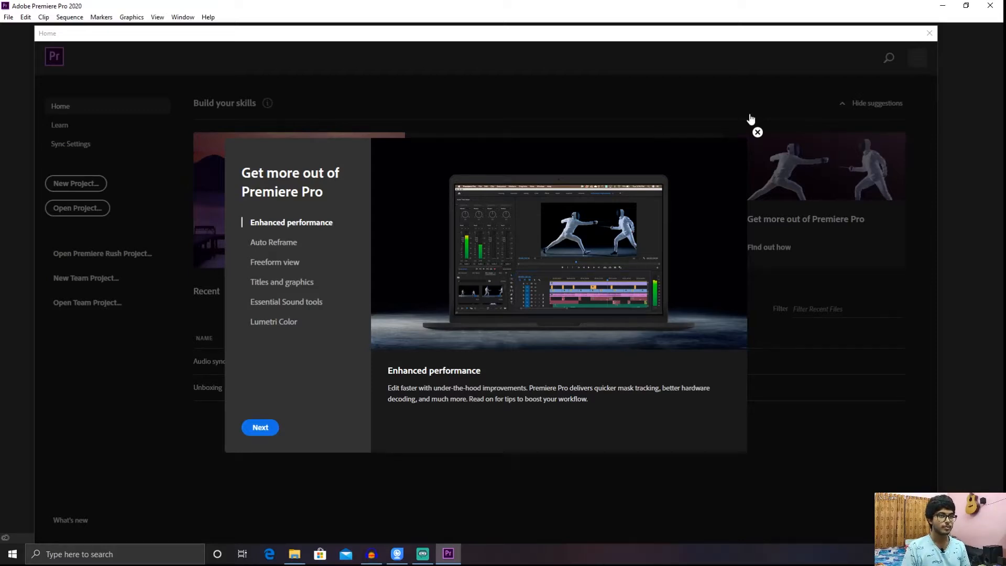
- Dismiss the feature tour and open the recent Audio sync project in the Assembly workspace
left_click(758, 132)
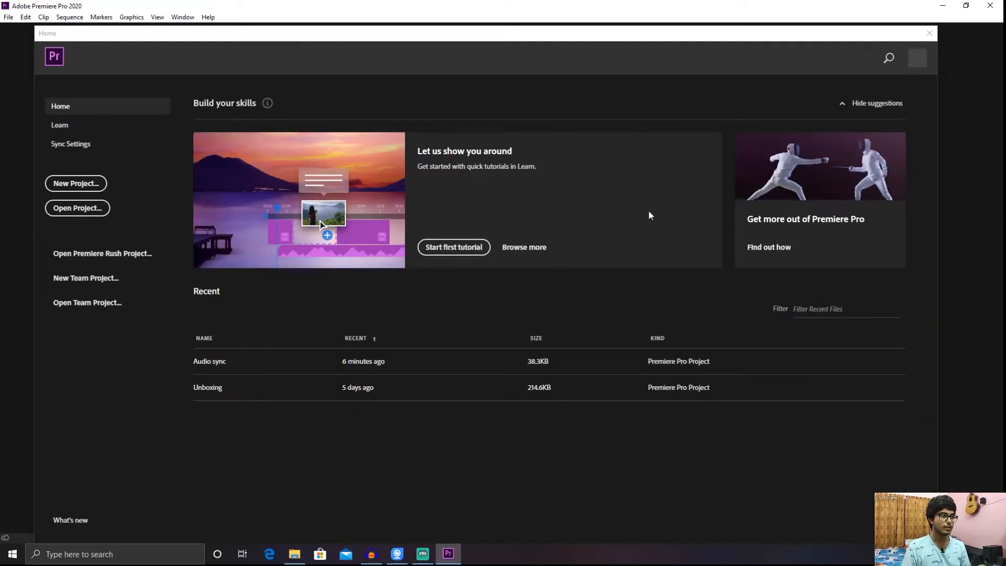
left_click(202, 366)
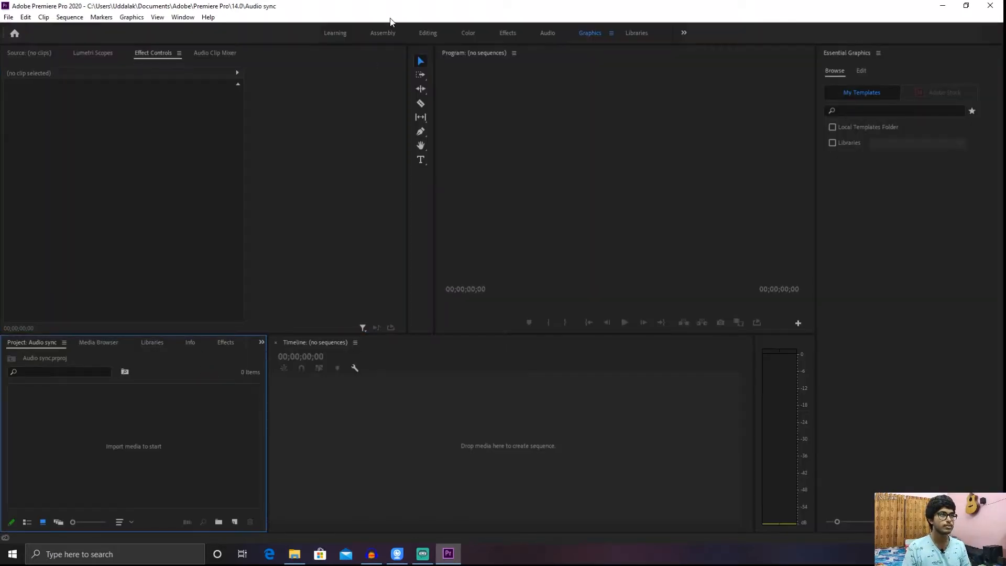
left_click(426, 32)
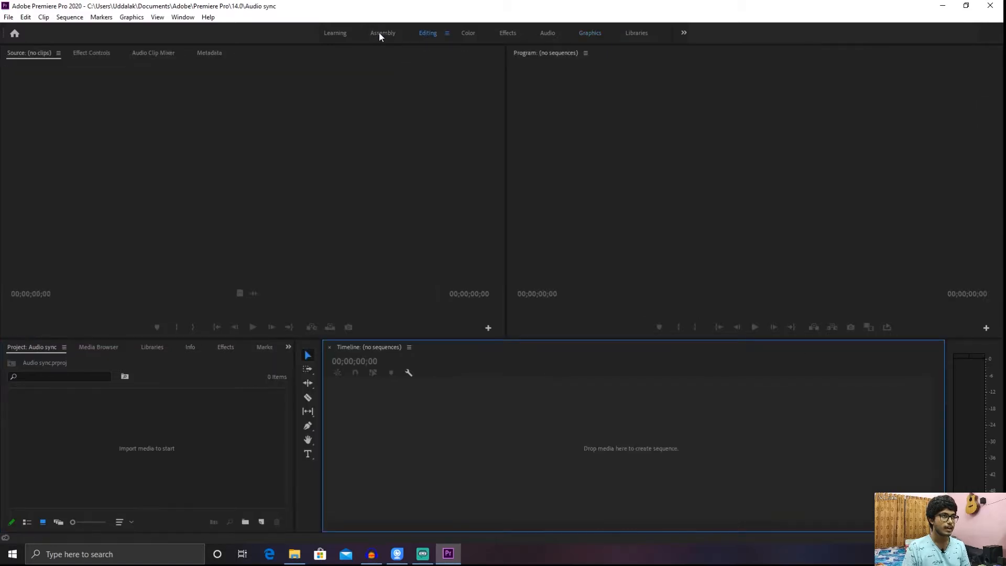
left_click(380, 36)
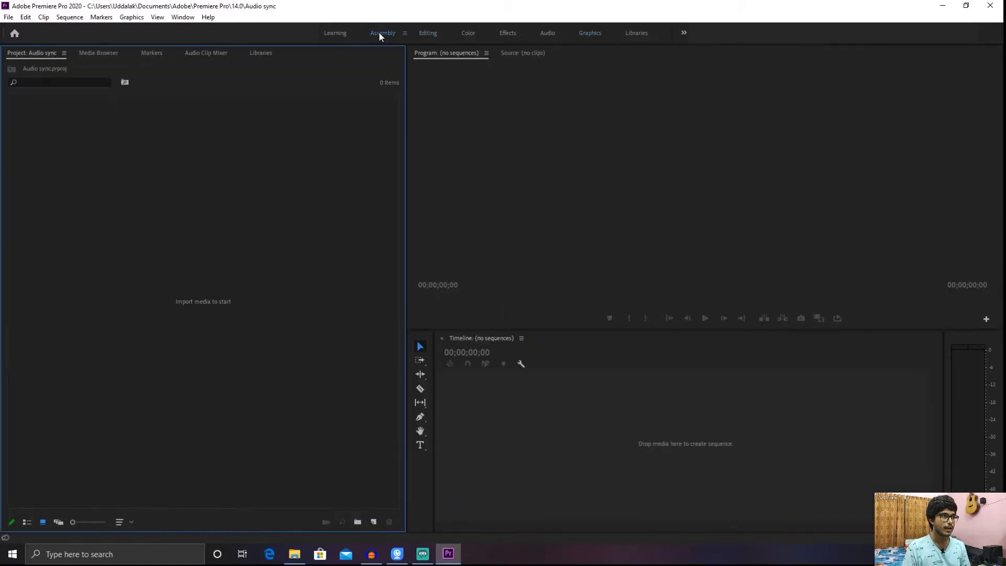
- Import the part 1 MP3 file from the Desktop into the project
double_click(241, 233)
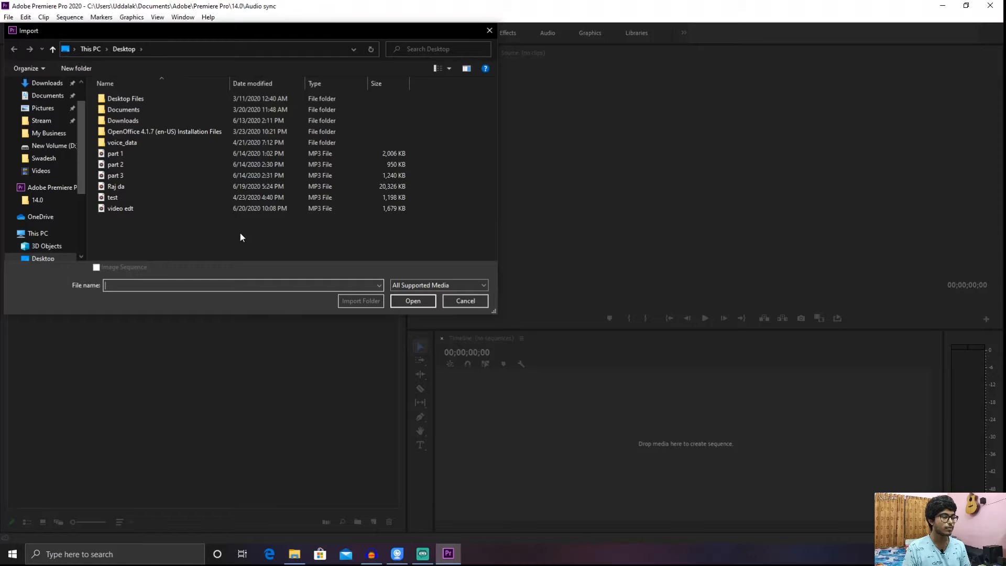
left_click(163, 156)
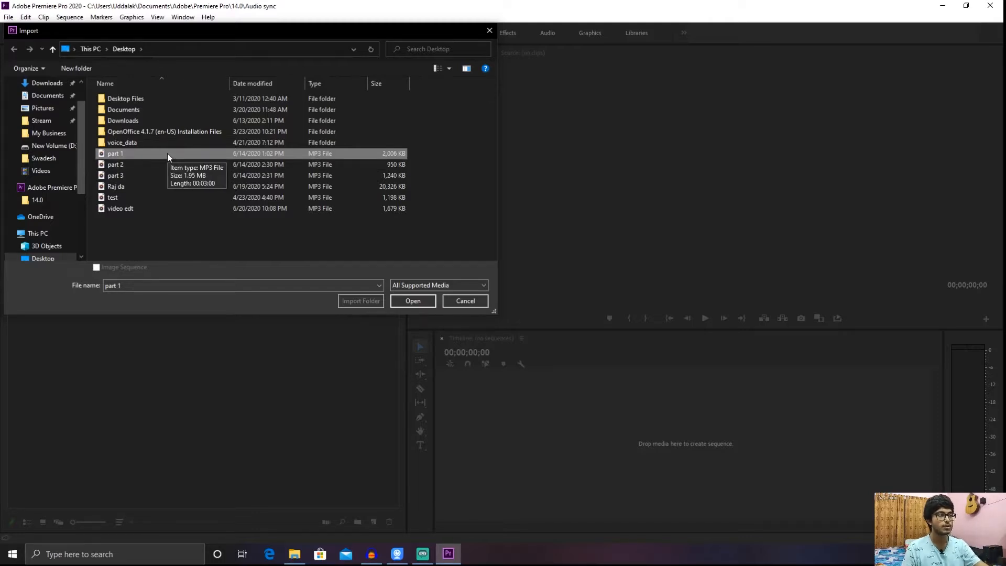
left_click(396, 302)
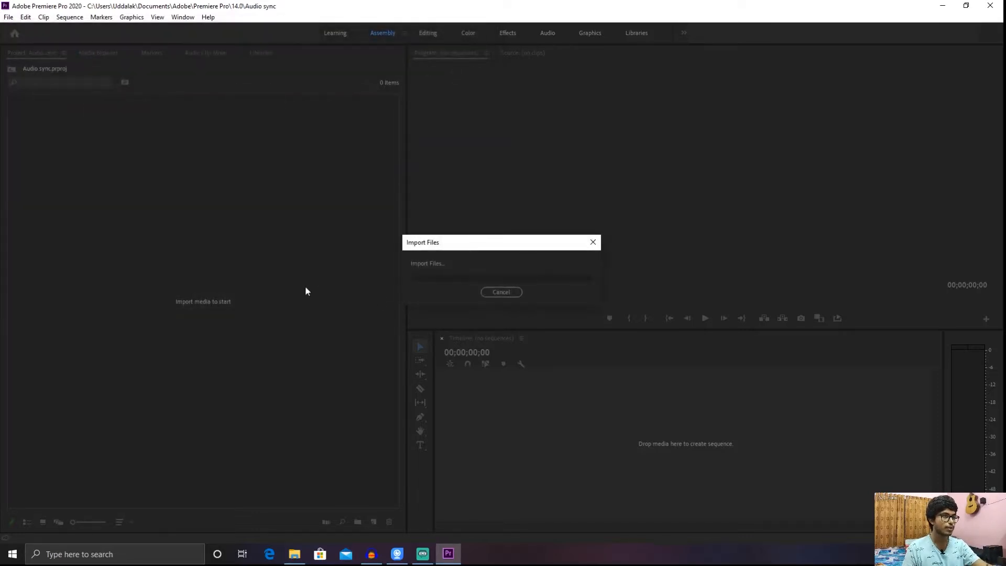
- Import the Part 1 video from the footage subfolder inside Personal Projects on New Volume (D:)
double_click(286, 275)
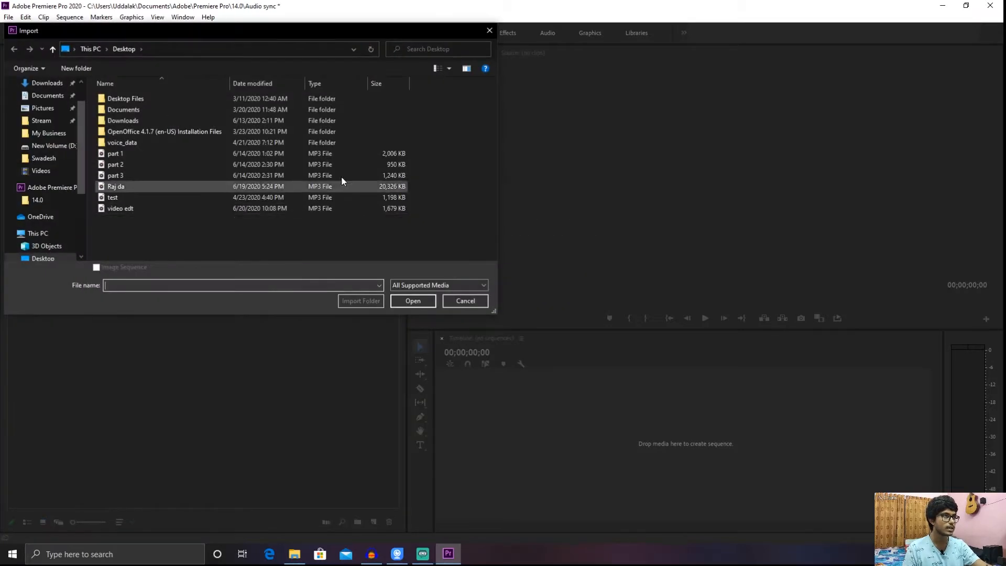
scroll(33, 163, "down", 1)
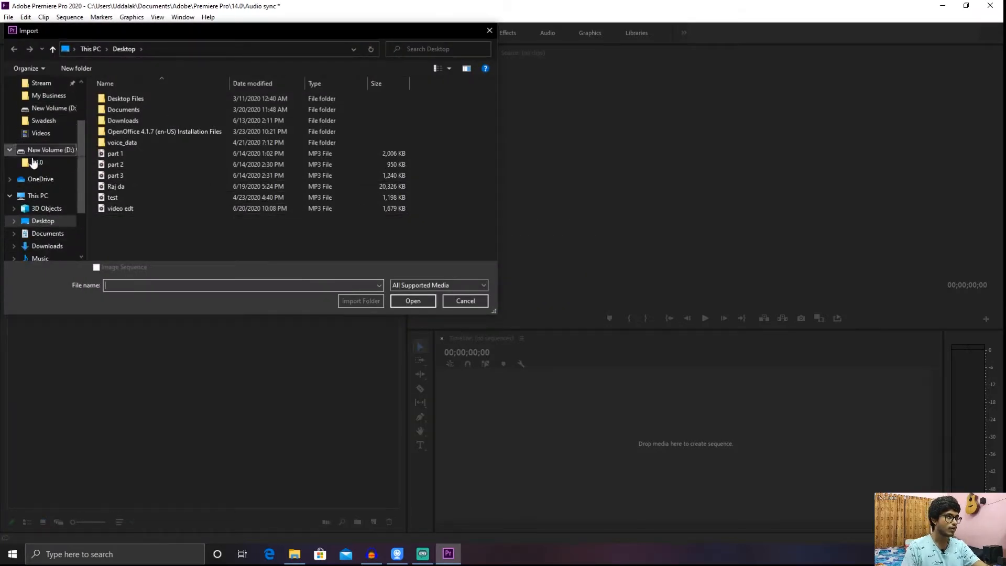
scroll(33, 163, "down", 3)
left_click(47, 229)
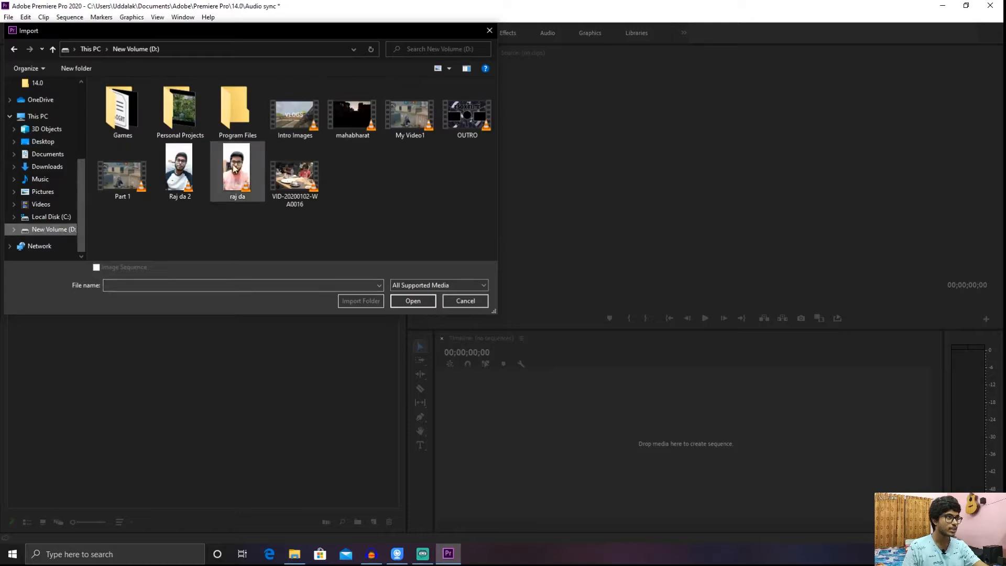
double_click(122, 110)
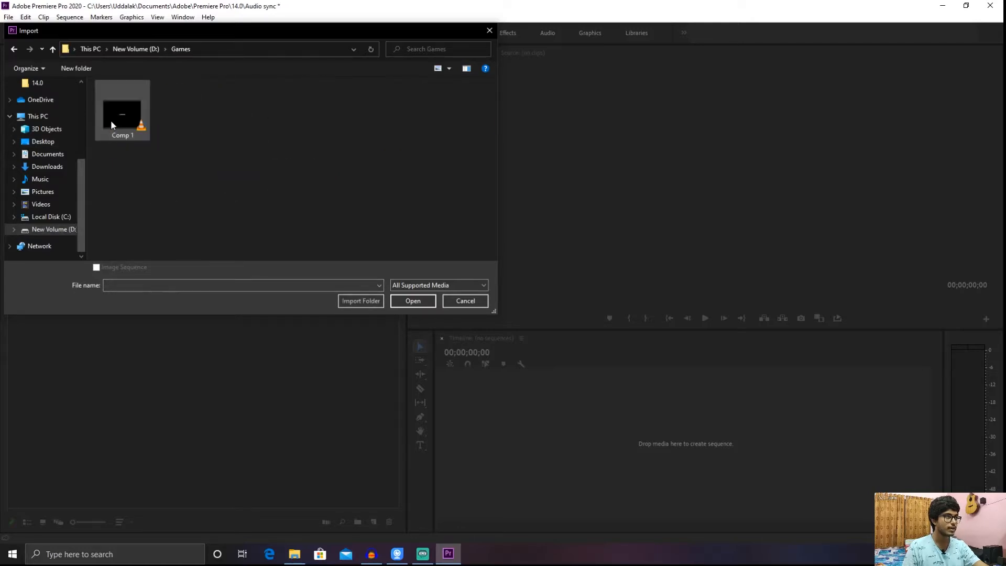
left_click(131, 50)
double_click(180, 112)
double_click(178, 130)
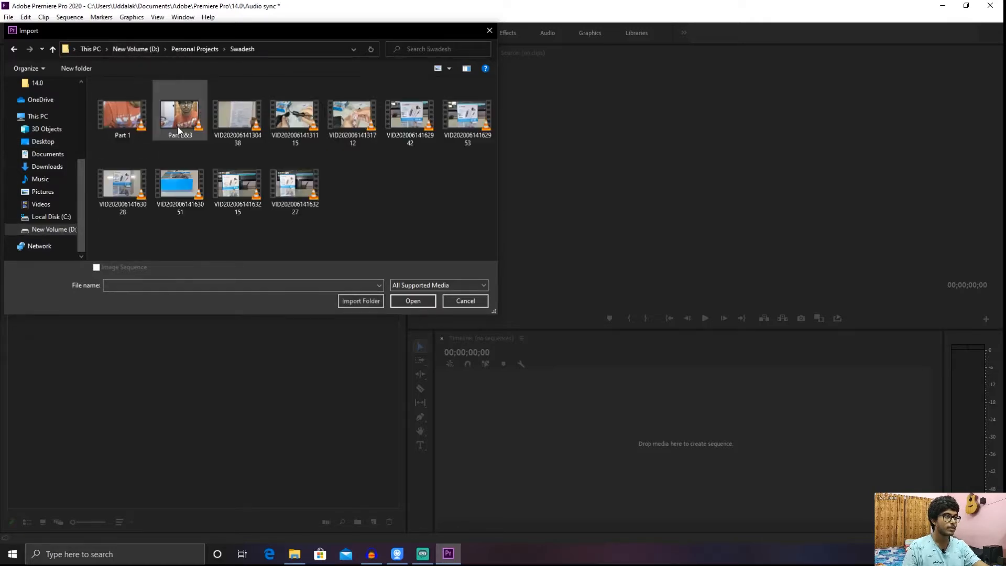
left_click(121, 115)
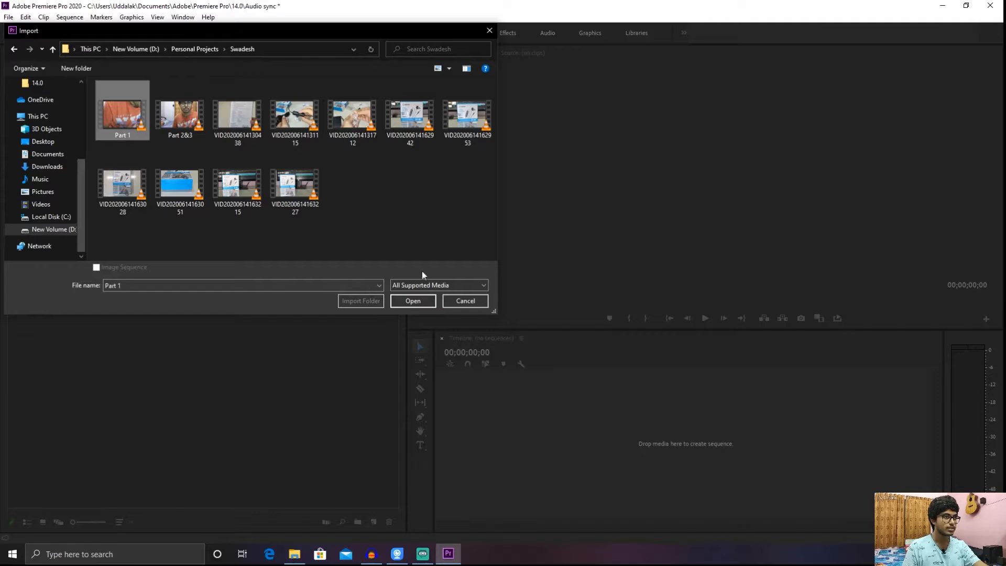
left_click(410, 299)
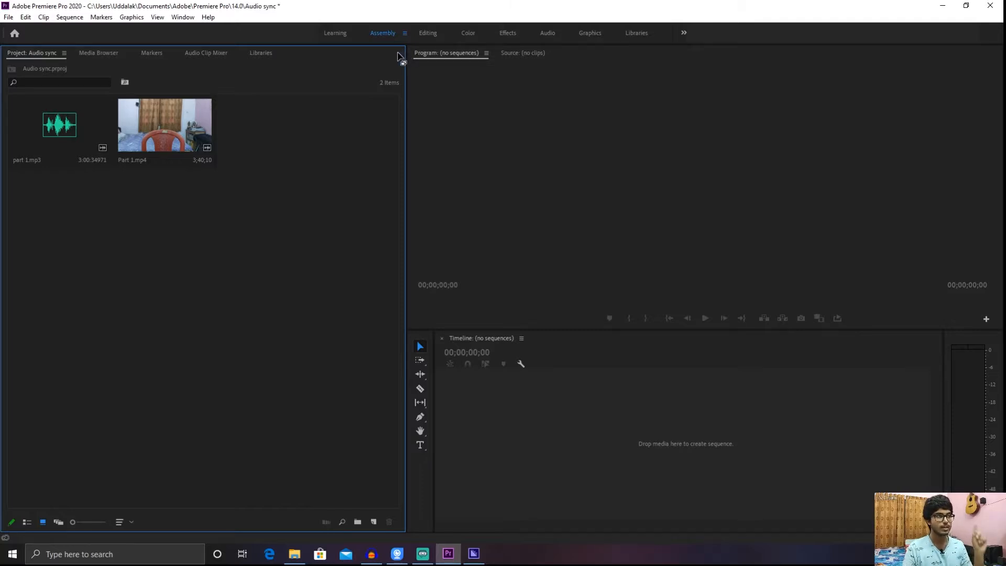
- In the Editing workspace, build a sequence with part 1.mp3 on A1 and Part 1.mp4 on V2 with its sound on A2
left_click(428, 32)
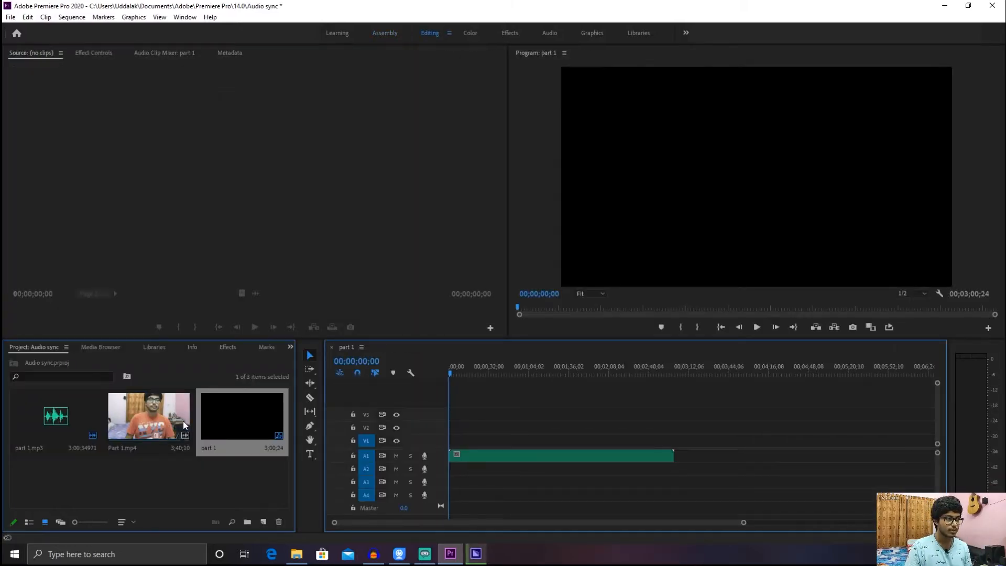
left_click_drag(184, 420, 455, 428)
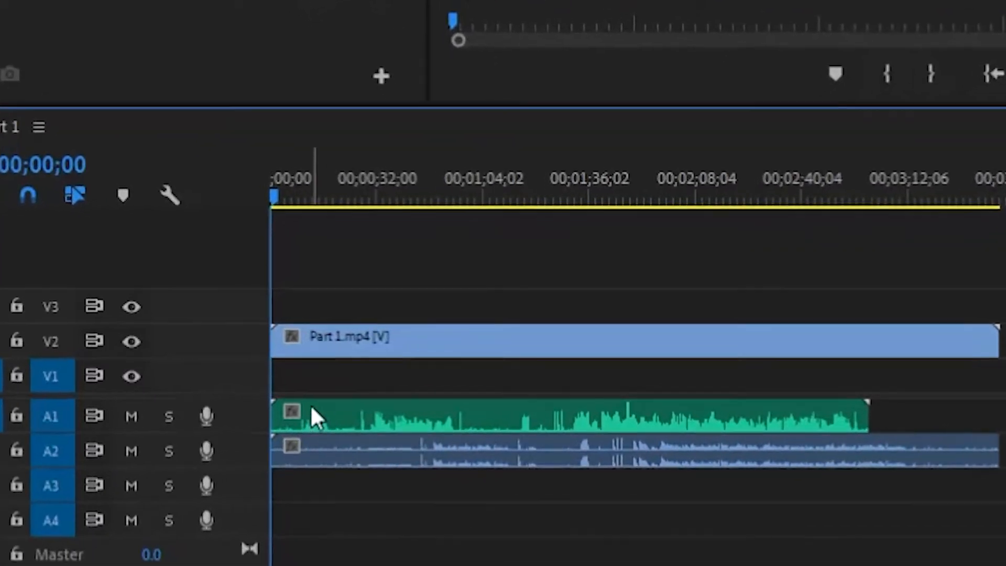
- Play the sequence and compare the separately recorded audio on A1 with the camera audio on A2
key("space")
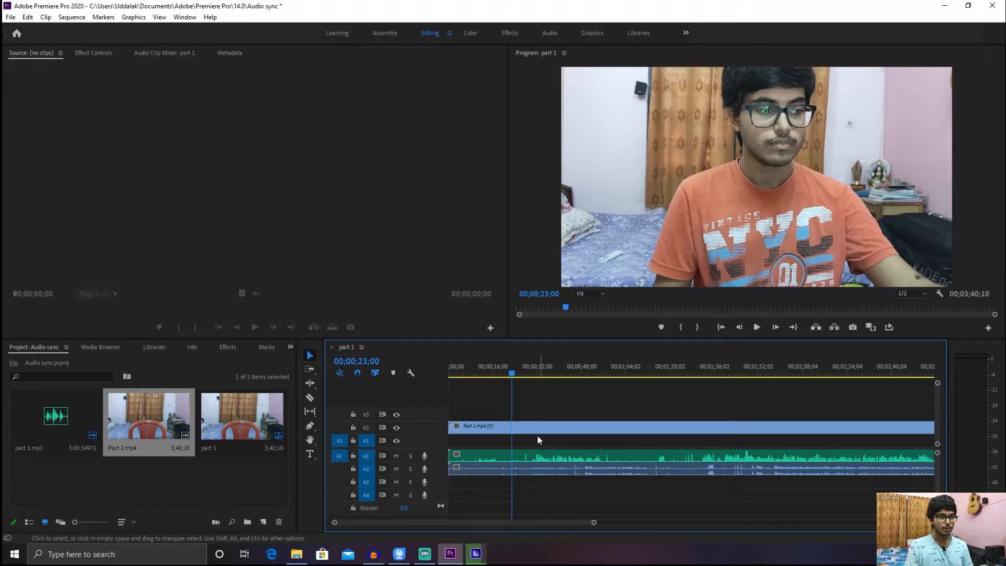
left_click(467, 454)
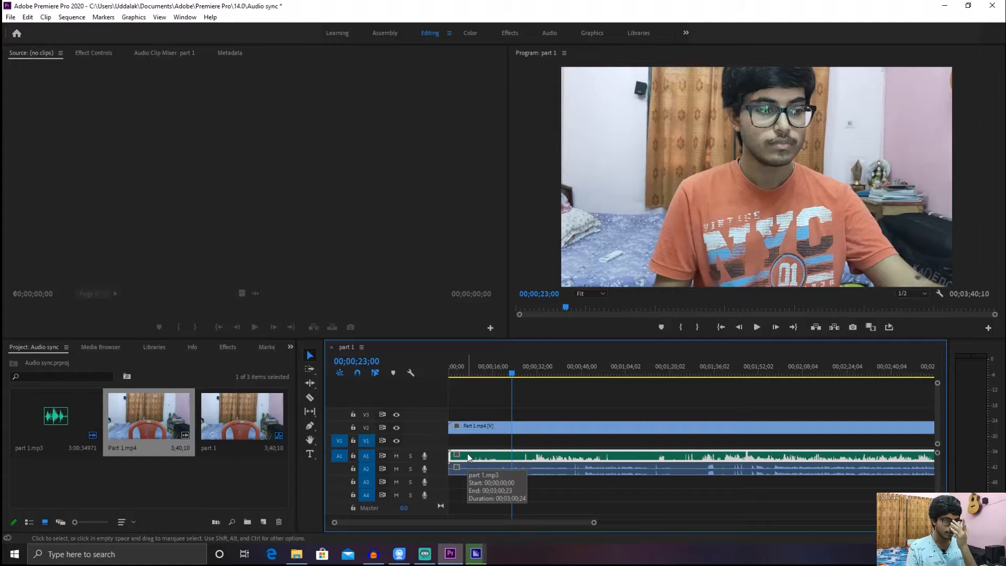
left_click(603, 470)
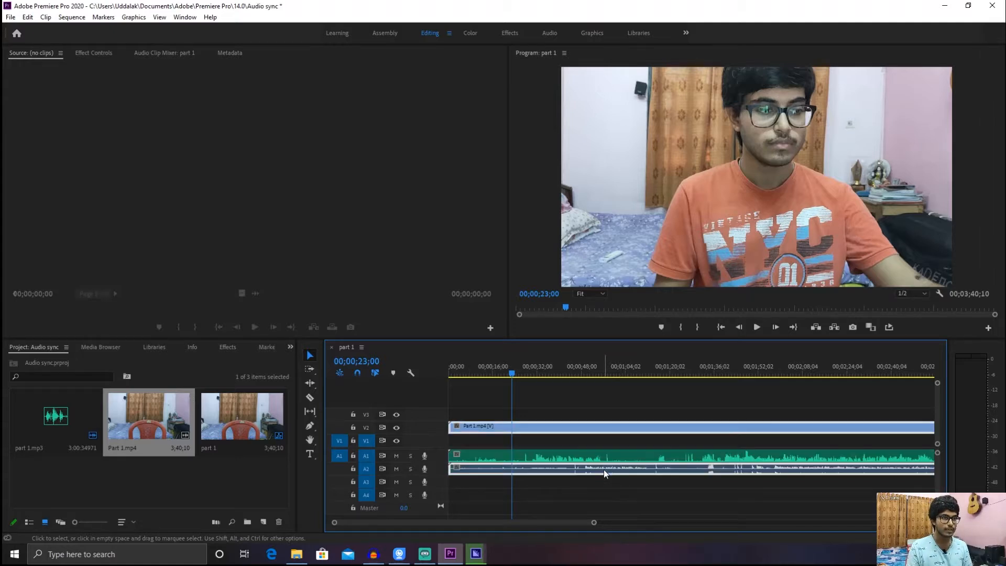
right_click(562, 471)
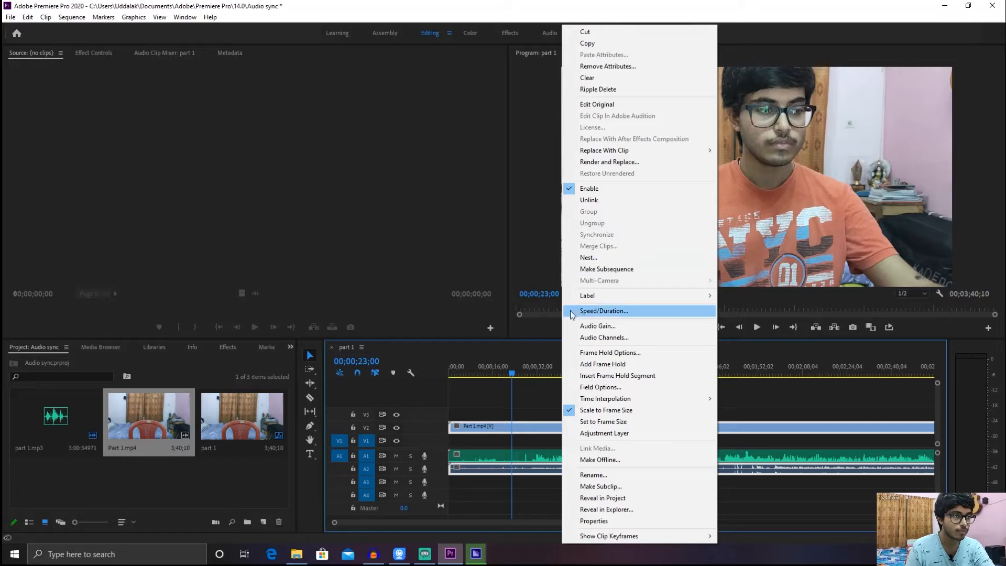
left_click(529, 476)
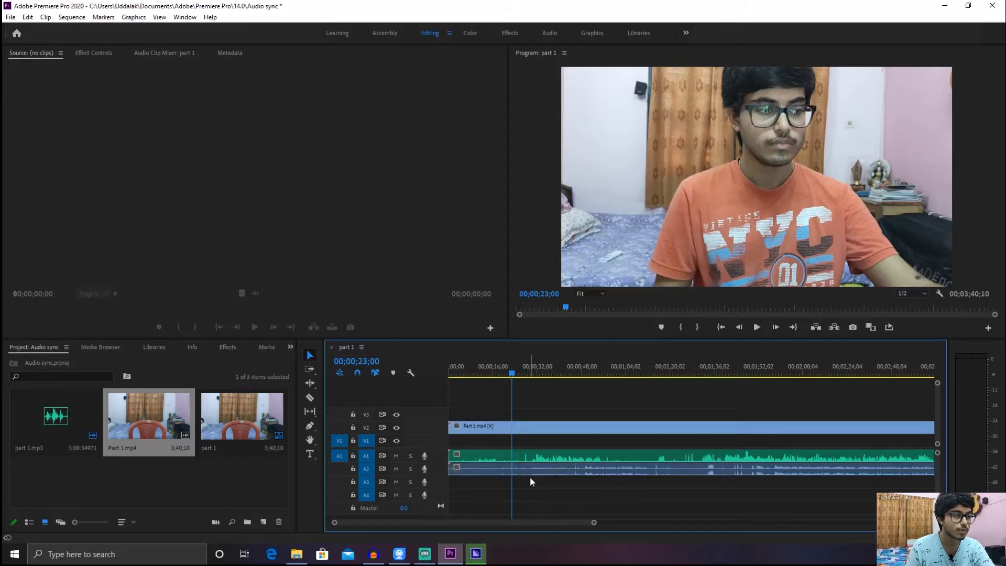
- Mute track A1 and play the camera audio from 00;00;43;13
left_click(397, 456)
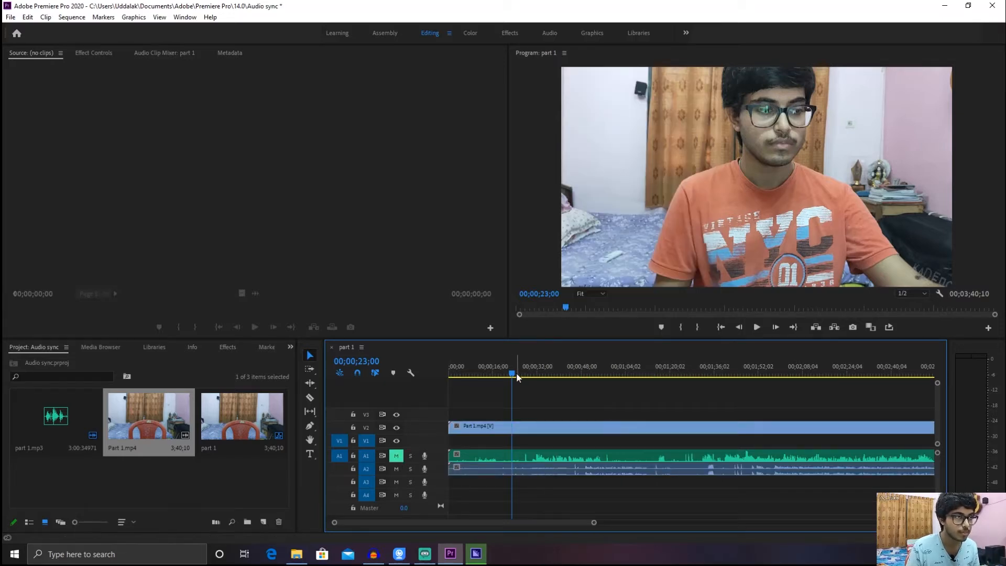
left_click_drag(512, 378, 568, 379)
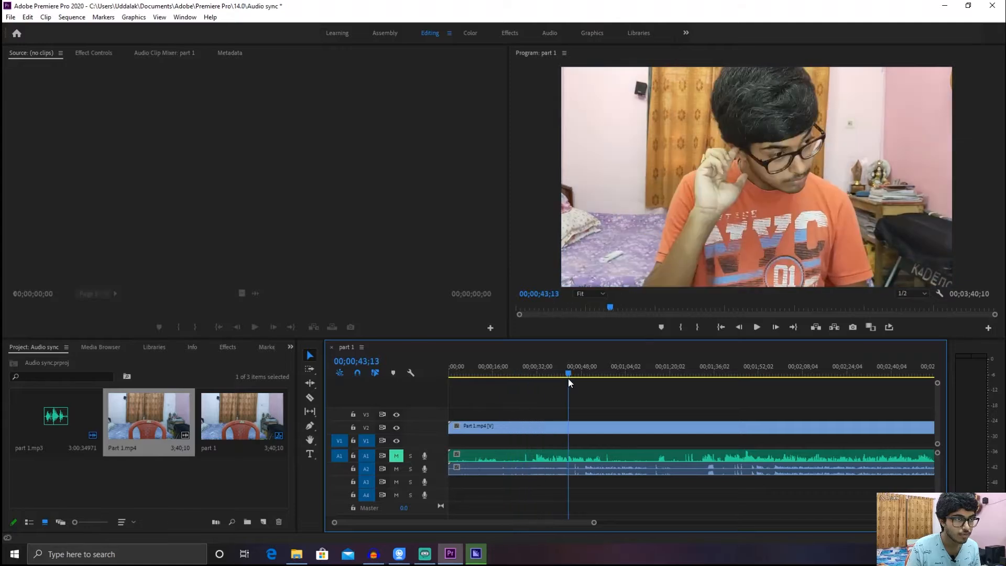
key("space")
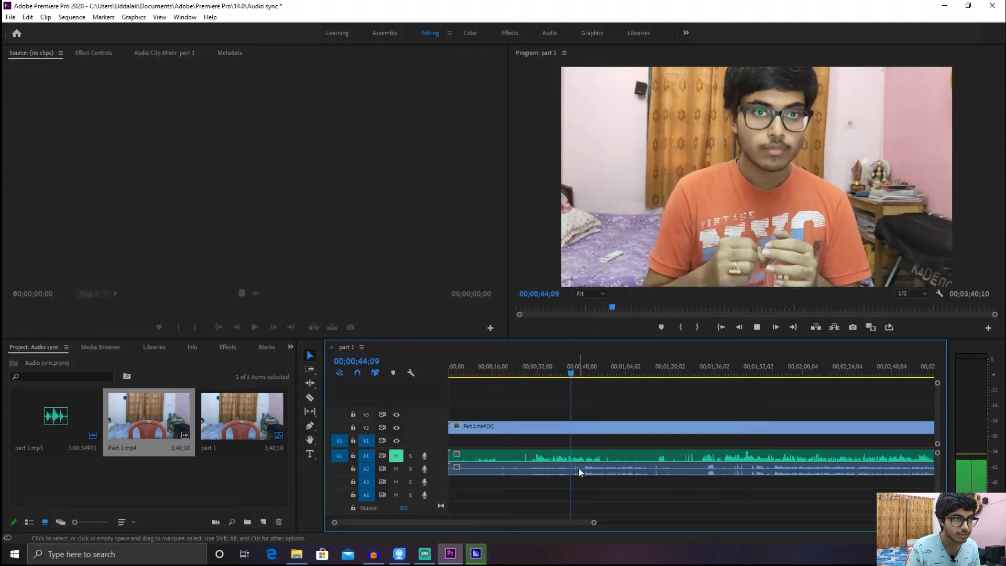
key("space")
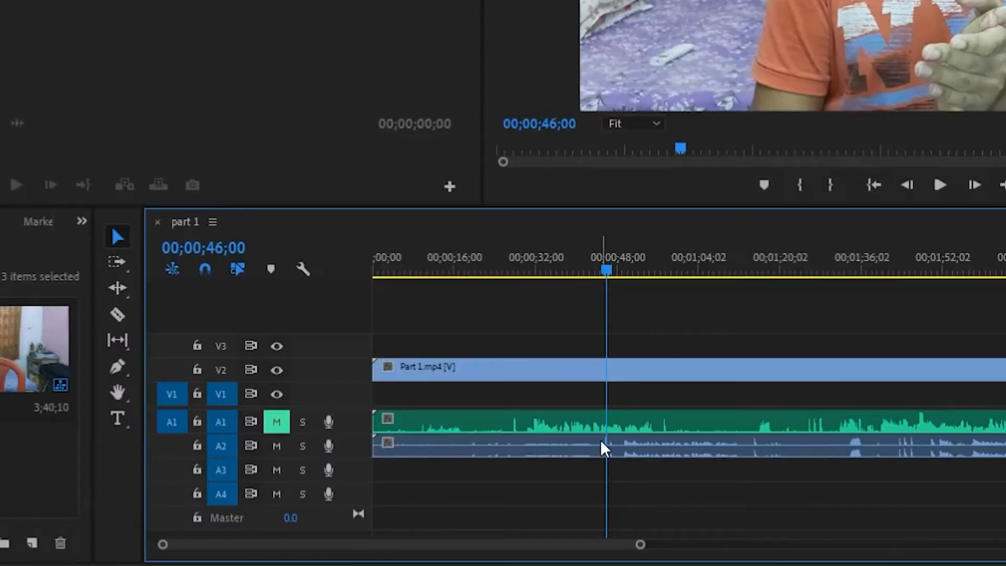
- Split Part 1.mp4 at 00;00;26;02, try to ripple delete the segment before the cut, and undo that removal
left_click_drag(609, 269, 588, 281)
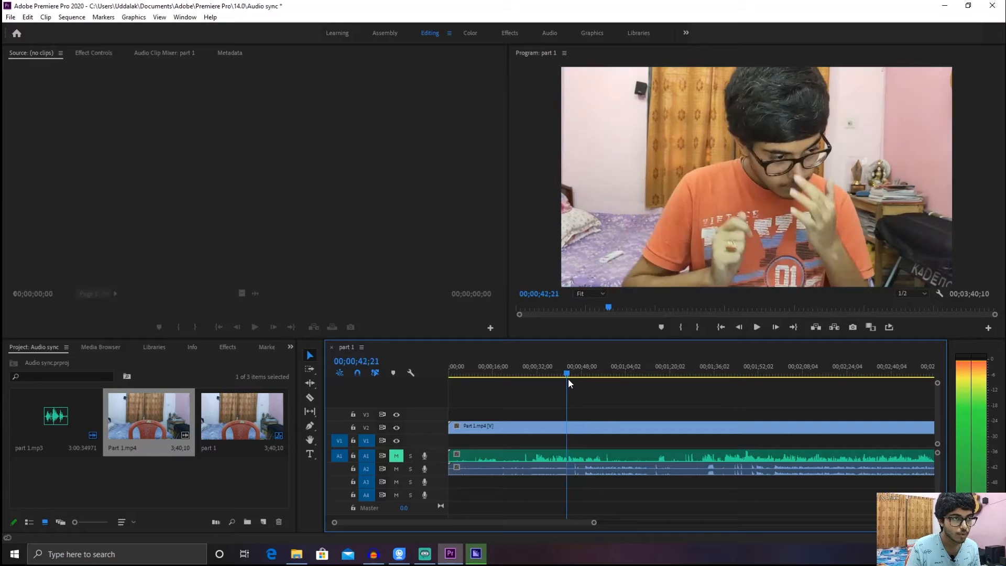
left_click_drag(567, 380, 519, 383)
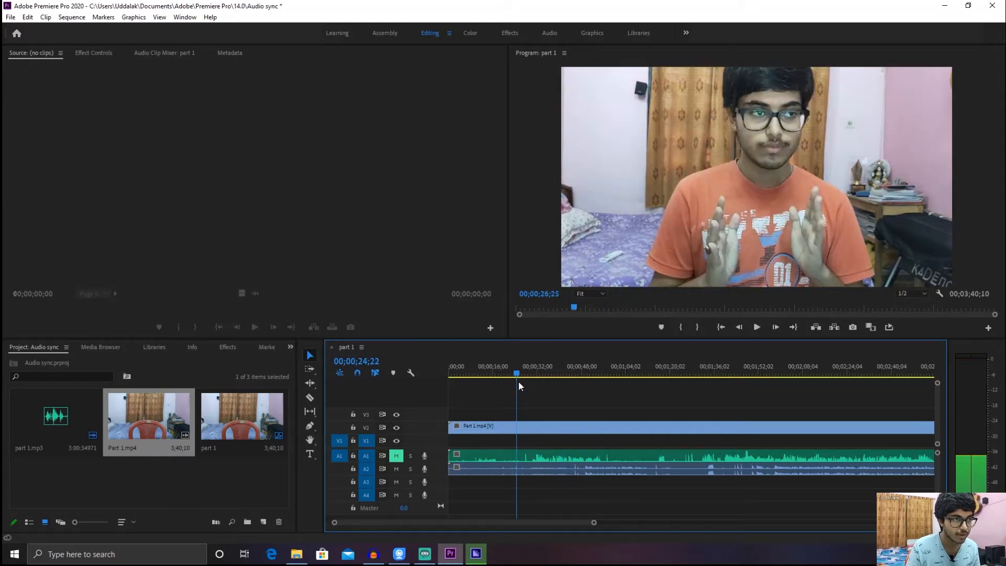
left_click_drag(518, 381, 522, 381)
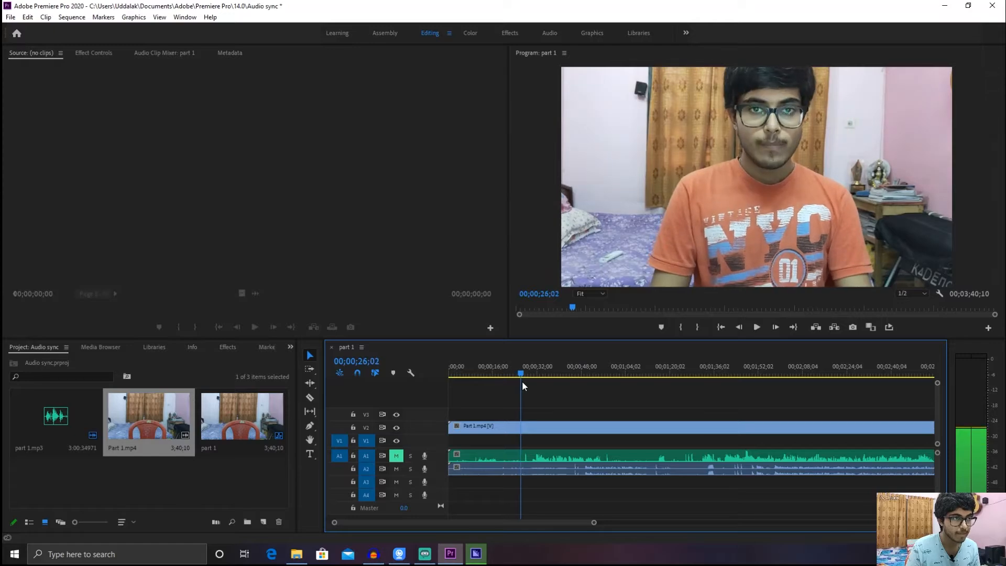
left_click(502, 469)
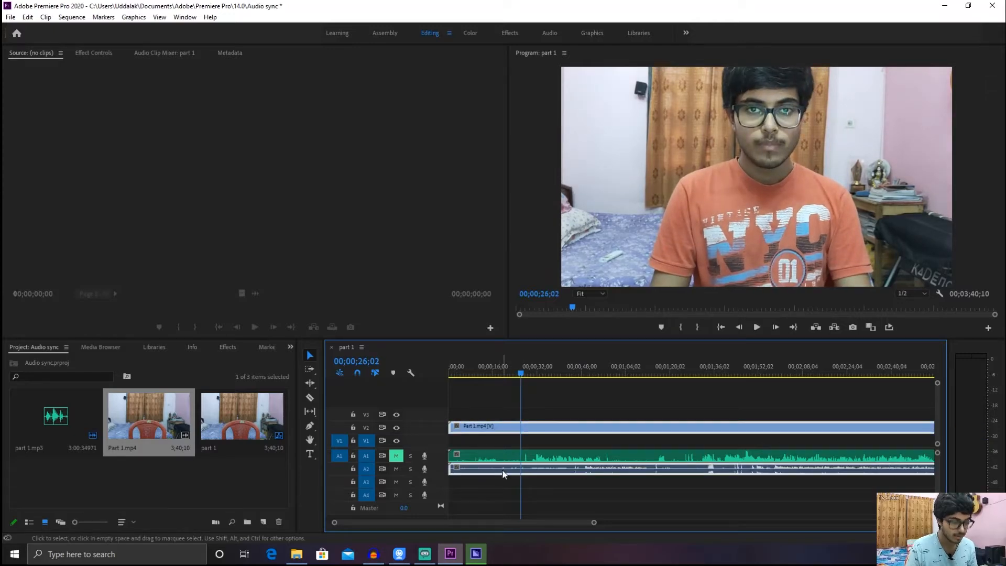
key("ctrl+k")
key("Delete")
right_click(374, 377)
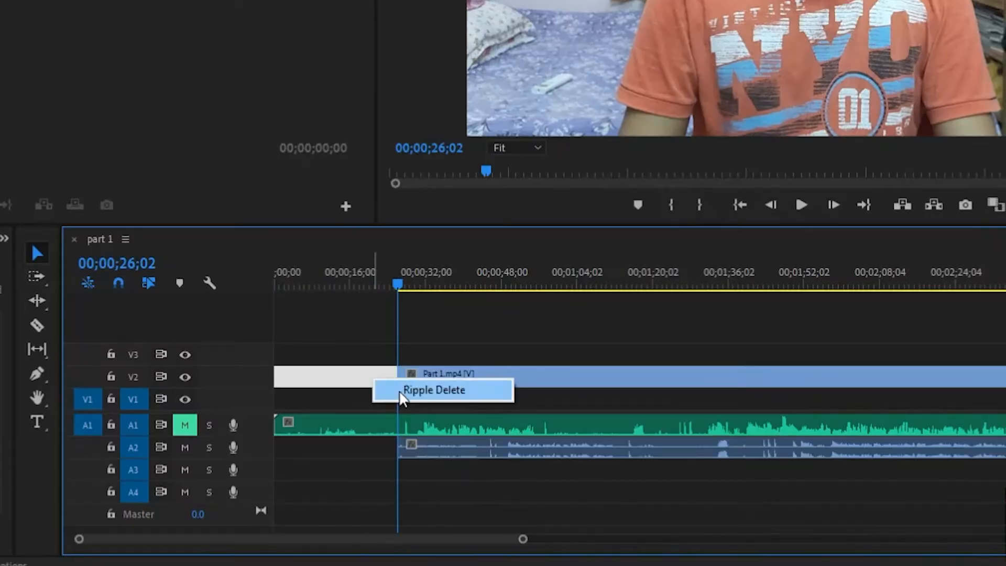
left_click(402, 396)
key("ctrl+z")
key("ctrl+z")
- Split Part 1.mp4 at an earlier point in its opening segment, delete the portion before the cut and close the gap
left_click_drag(281, 287, 340, 321)
left_click(308, 451)
key("ctrl+k")
key("Delete")
right_click(293, 375)
left_click(319, 386)
- Trim a further short piece off the start of Part 1.mp4 and ripple delete the gap it leaves
left_click_drag(278, 283, 292, 286)
left_click(284, 372)
key("ctrl+k")
key("Delete")
right_click(285, 374)
left_click(468, 431)
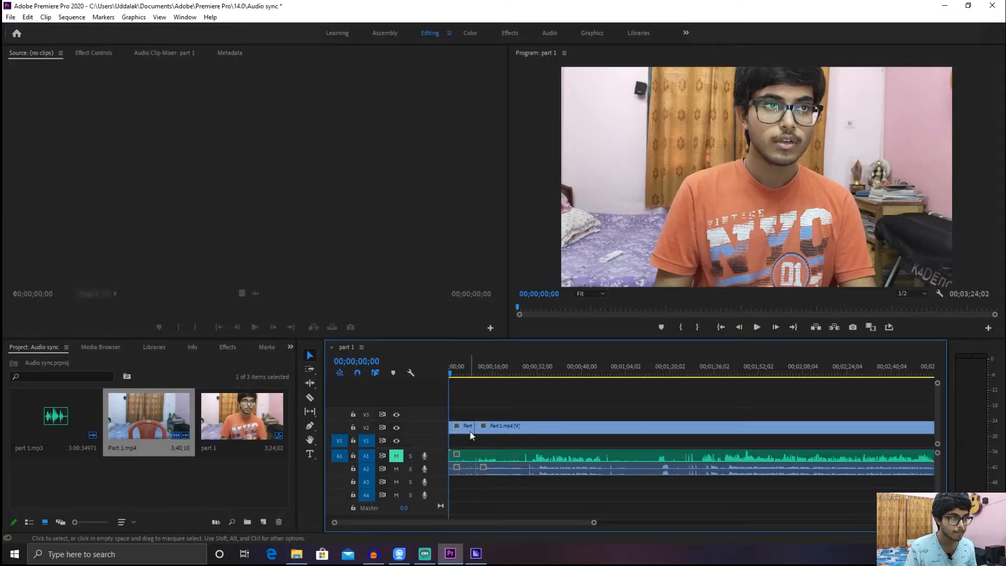
- Split the opening Part 1.mp4 segment at 00;00;01;27 and try to ripple delete the piece before the cut
key("space")
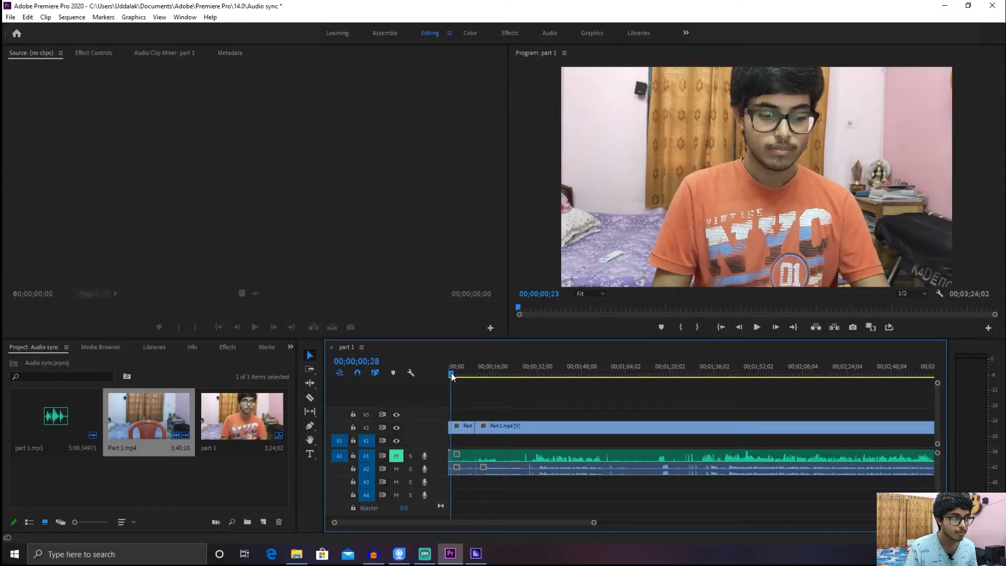
left_click_drag(591, 523, 449, 523)
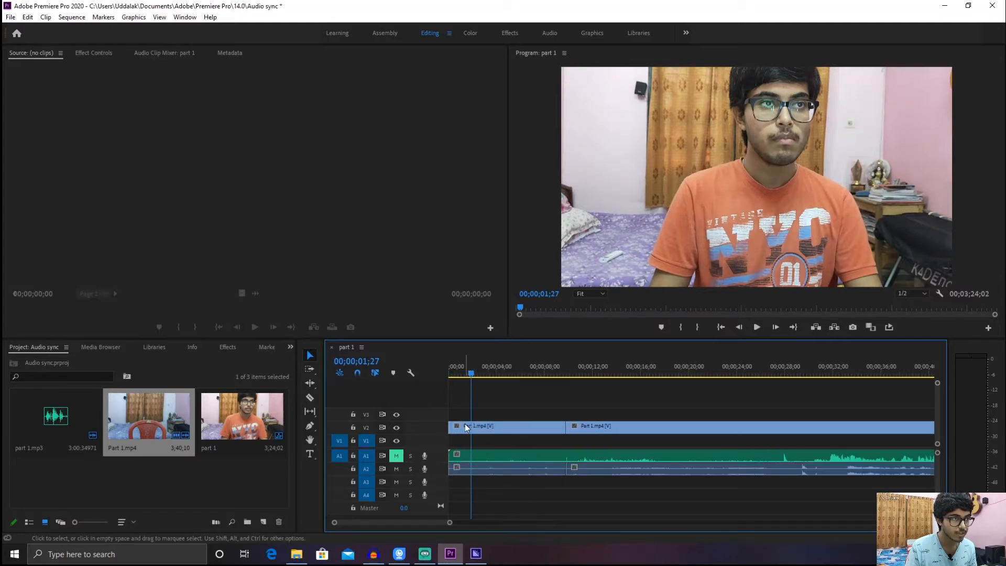
left_click(467, 427)
key("ctrl+k")
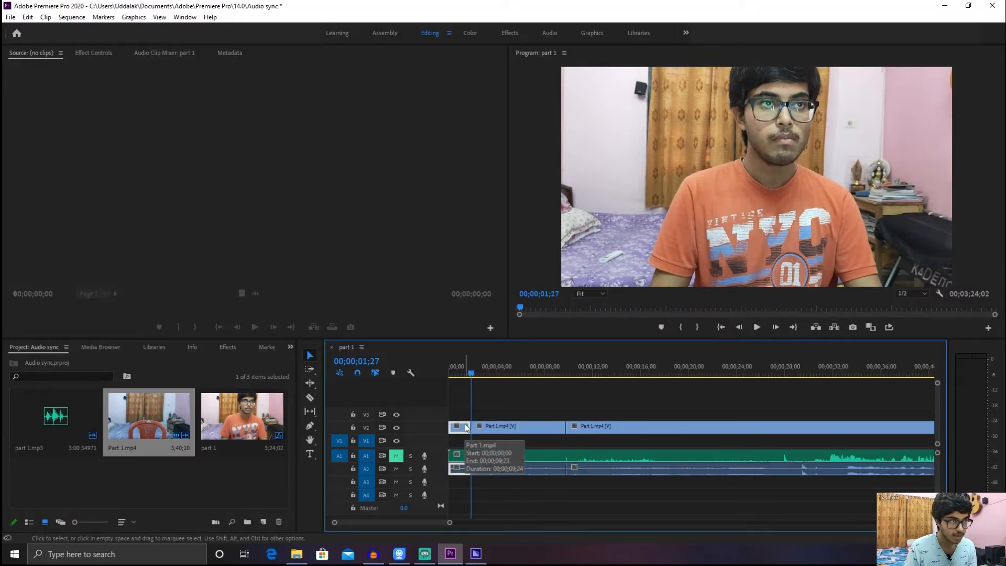
key("Delete")
right_click(456, 426)
left_click(468, 436)
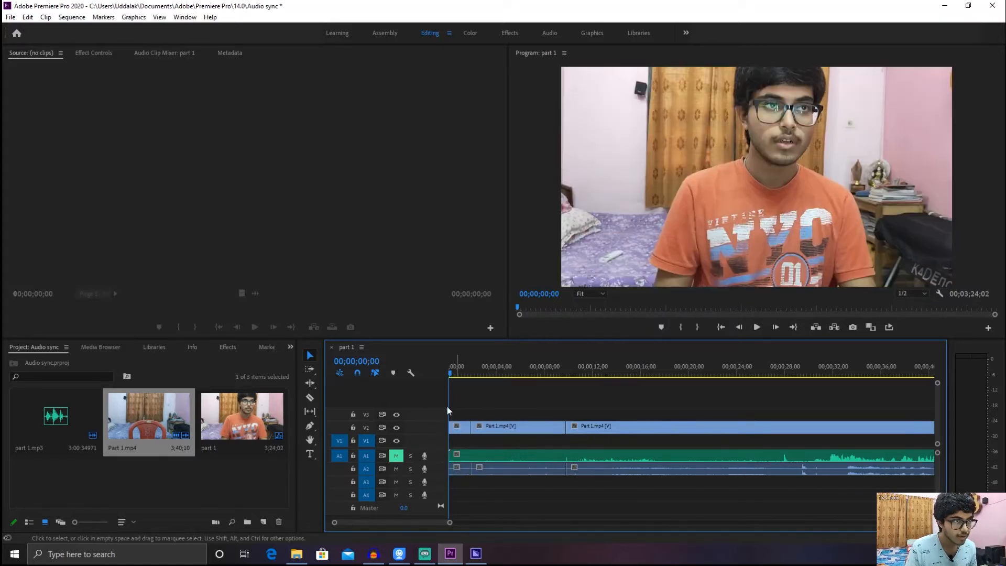
- Split the opening Part 1.mp4 segment near its start, delete the piece before the cut and ripple delete the gap
left_click(463, 375)
left_click(455, 426)
key("ctrl+k")
key("Delete")
right_click(454, 427)
left_click(465, 436)
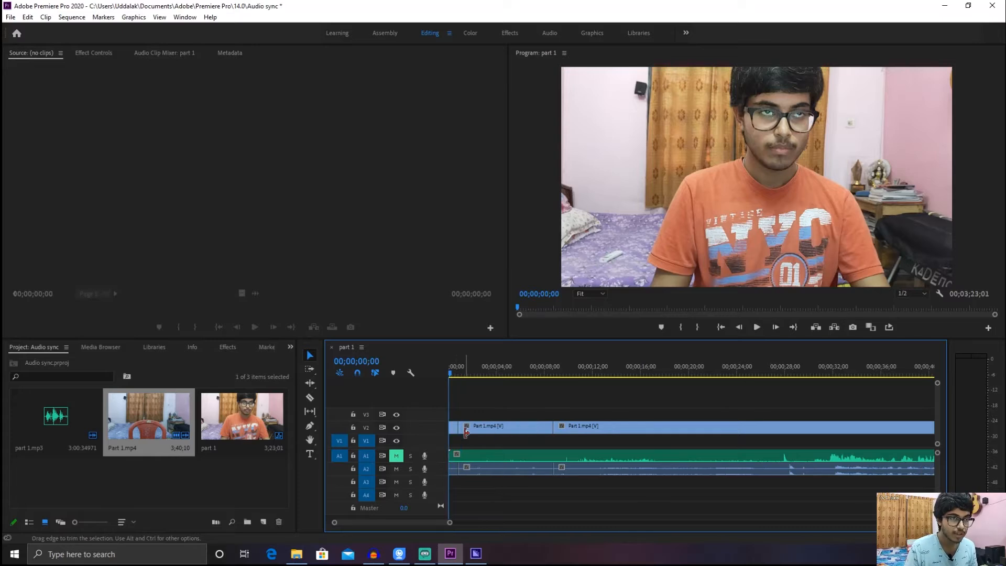
- Cut a few more frames off the very start of Part 1.mp4 and ripple delete them
left_click(452, 373)
left_click_drag(452, 373, 453, 373)
left_click_drag(449, 522, 392, 523)
key("ctrl+k")
left_click(459, 427)
key("shift+Delete")
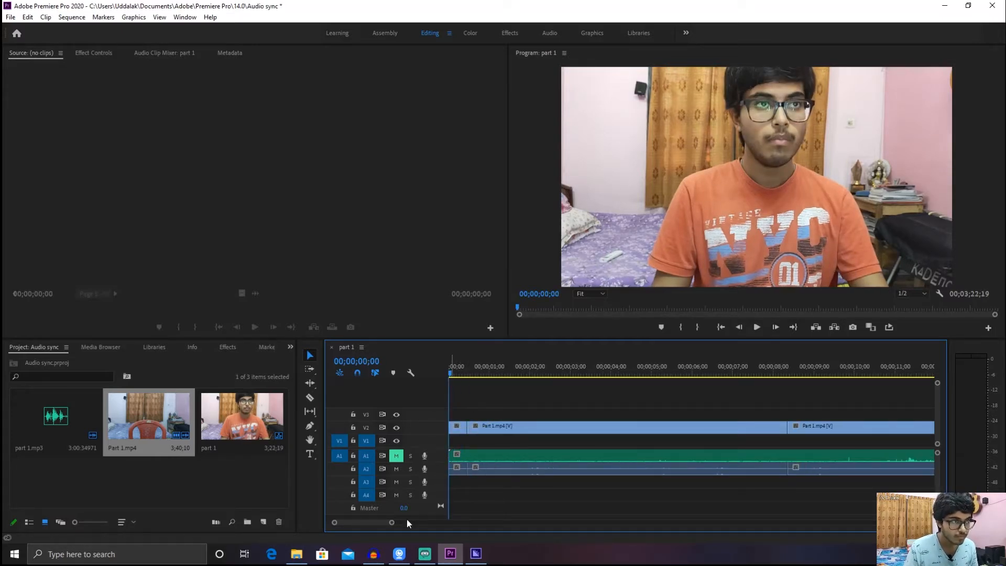
- Unmute audio track A1, mute A2, and play the sequence from the clap near 00;00;27;19 to check the sync
left_click_drag(393, 524, 441, 524)
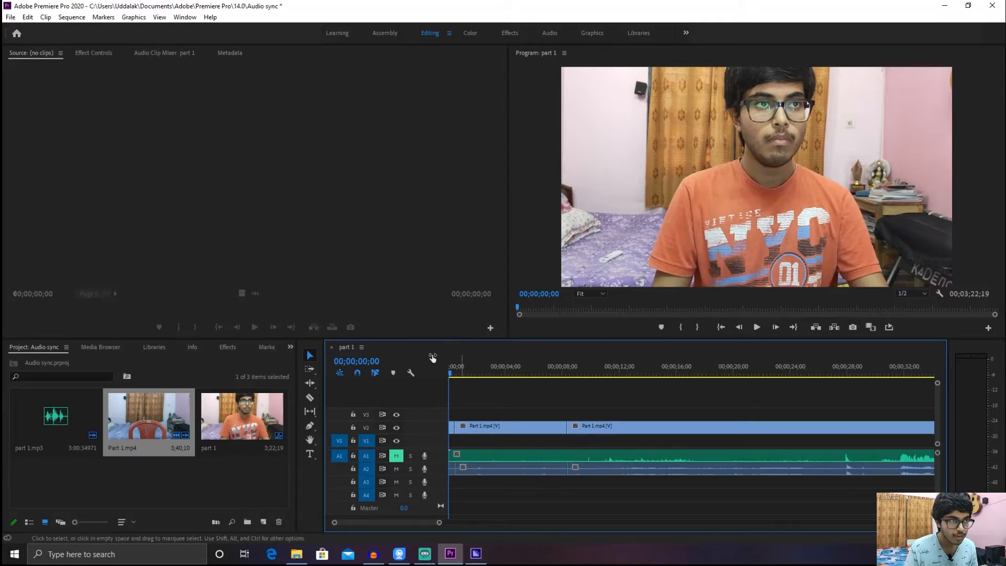
left_click_drag(451, 373, 843, 378)
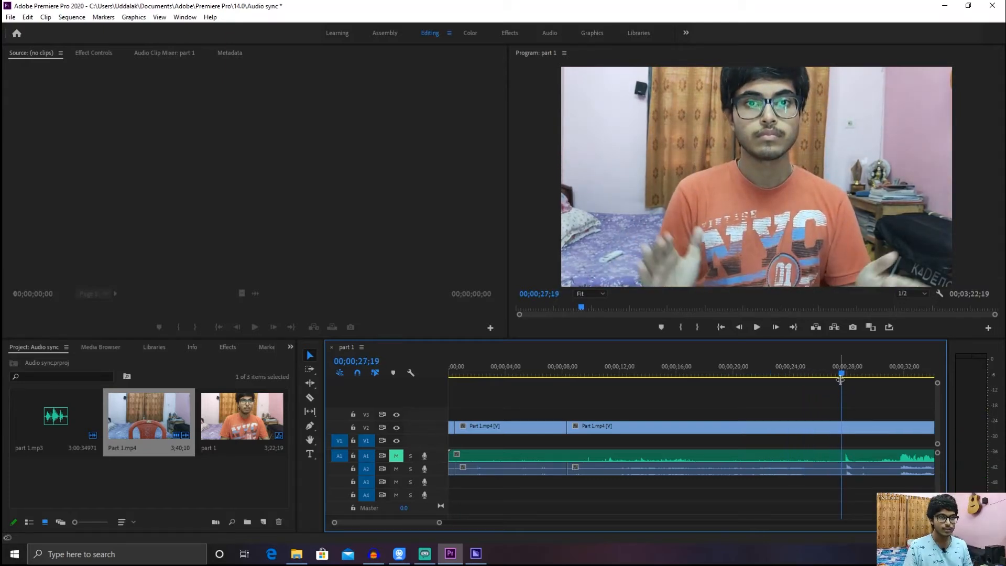
left_click(397, 456)
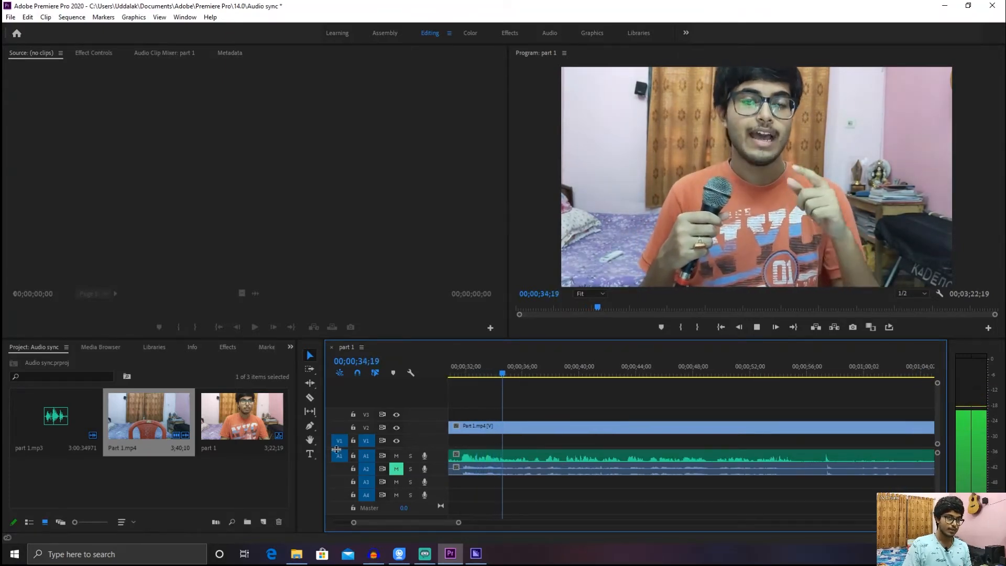
key("space")
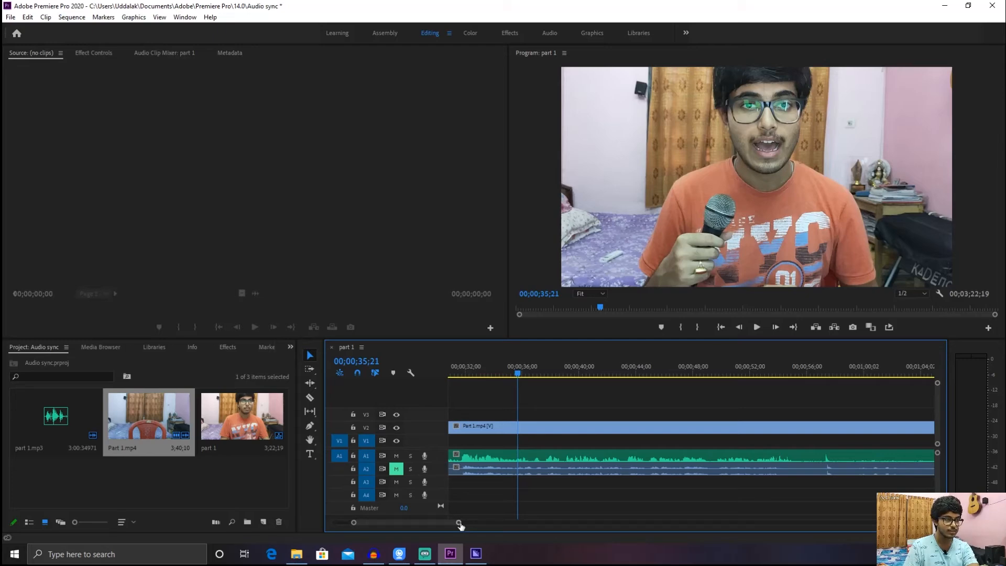
- Unlink the camera audio from the long Part 1.mp4 segment and move the playhead back to 00;00;24;22
left_click_drag(459, 523, 467, 524)
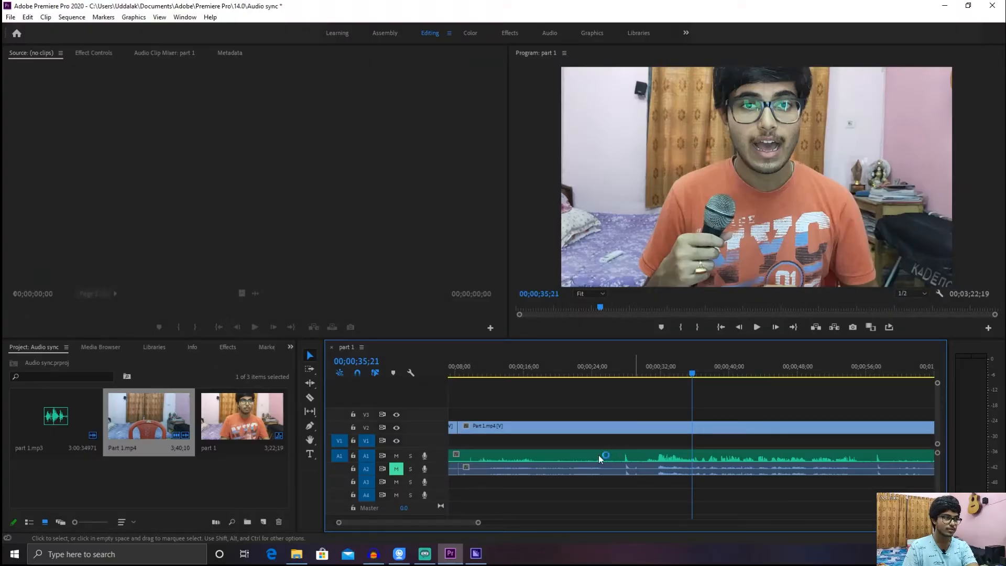
left_click_drag(477, 526, 554, 533)
left_click_drag(487, 525, 489, 526)
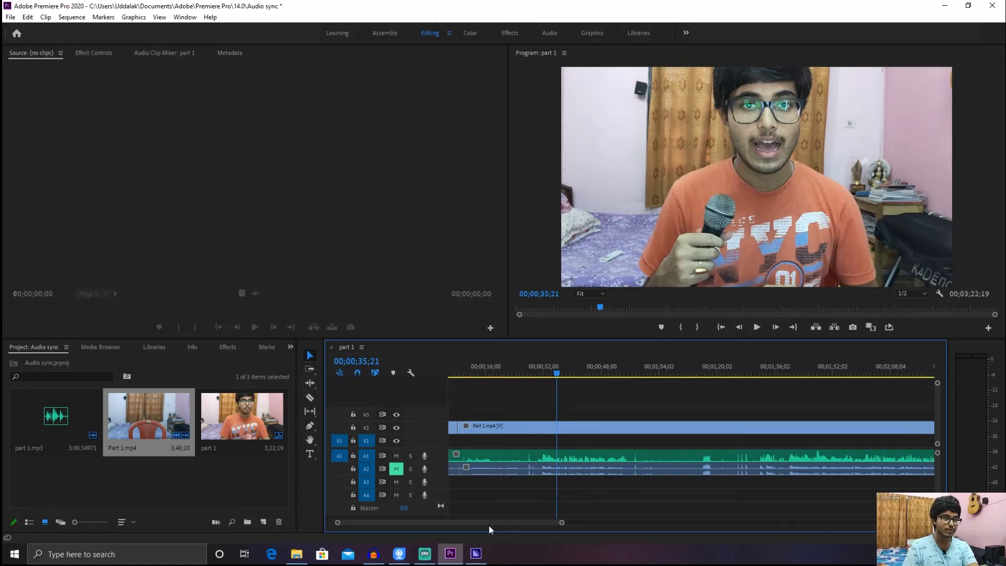
left_click_drag(492, 523, 477, 527)
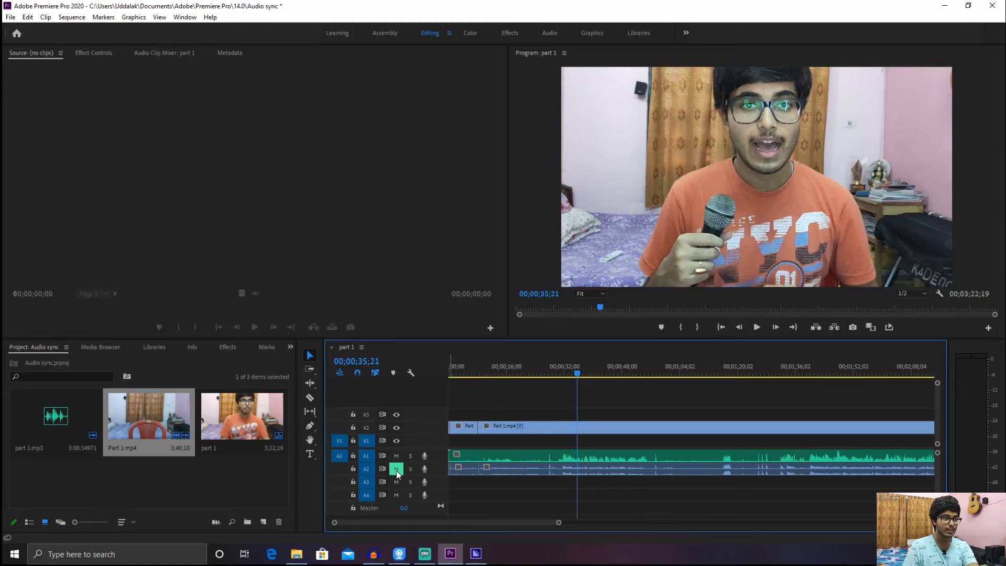
right_click(525, 467)
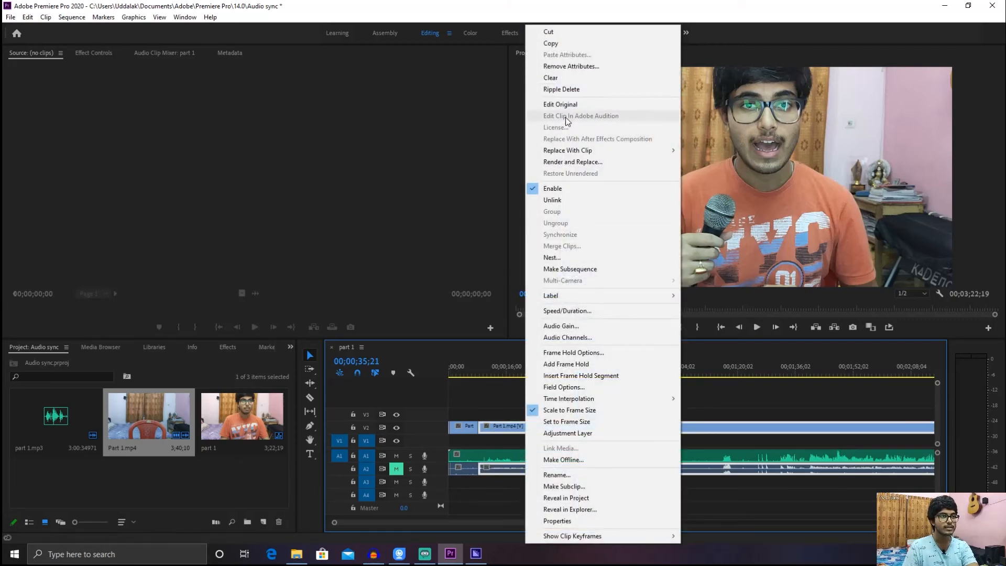
left_click(553, 200)
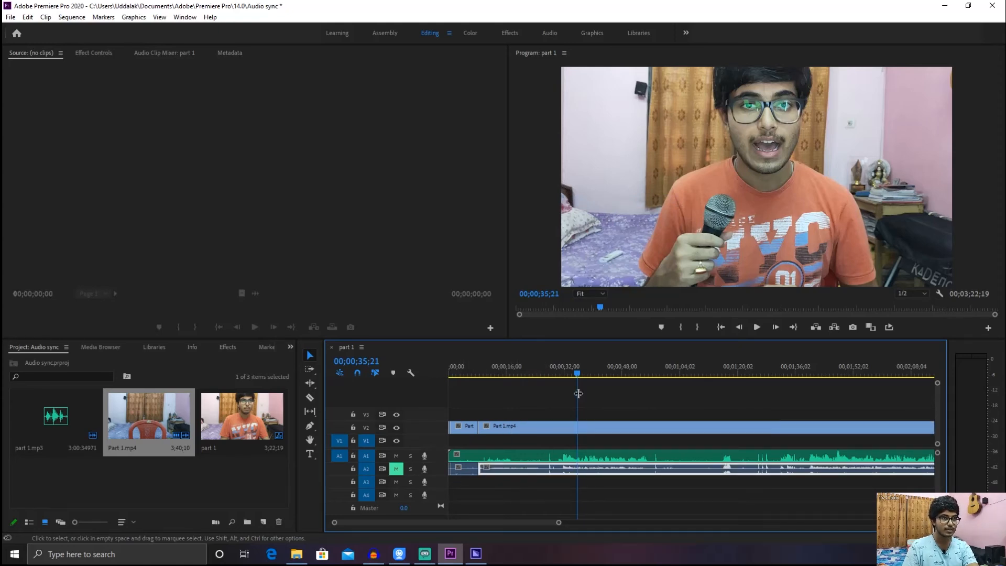
left_click_drag(577, 374, 538, 378)
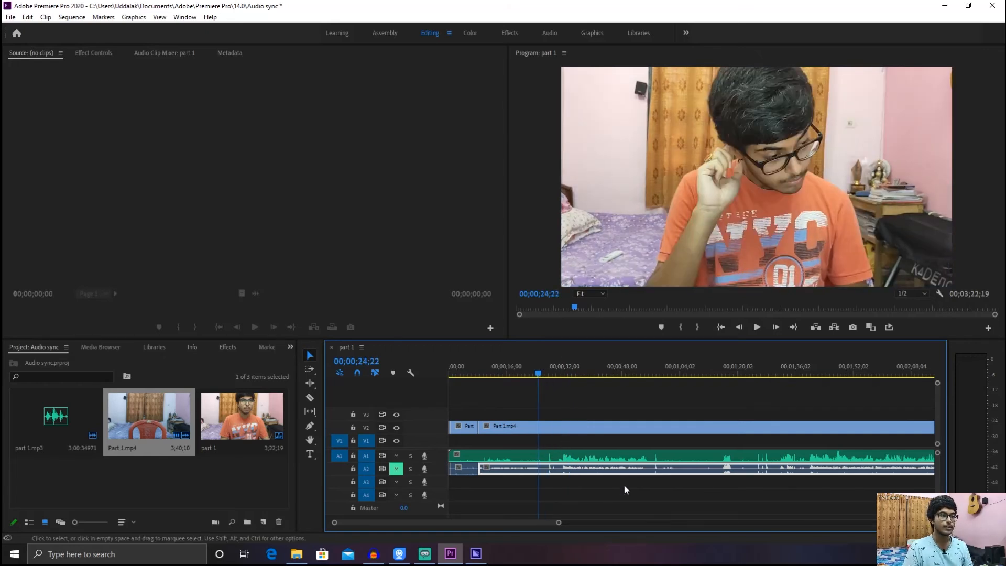